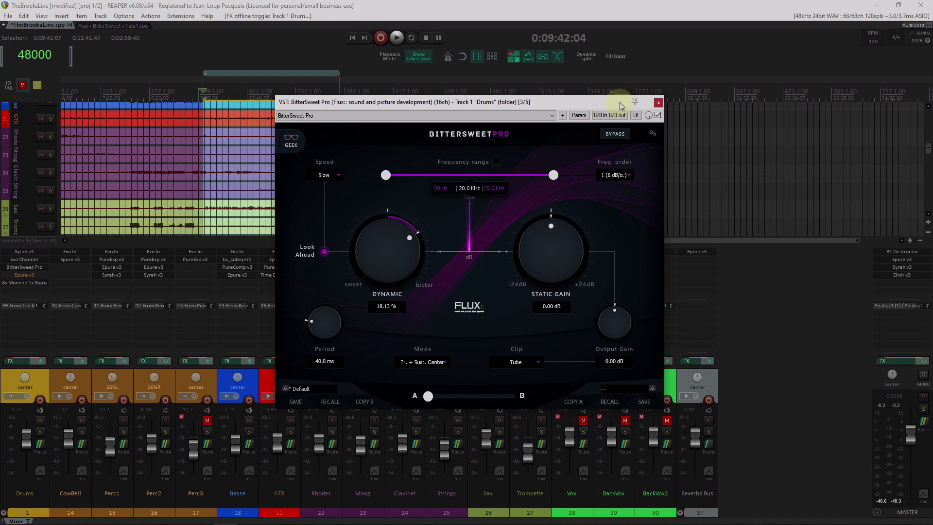
# Close the current plugin window, open the other BitterSweet Pro instance on the Drums track and set its mode to Tr. Main
pyautogui.click(659, 104)
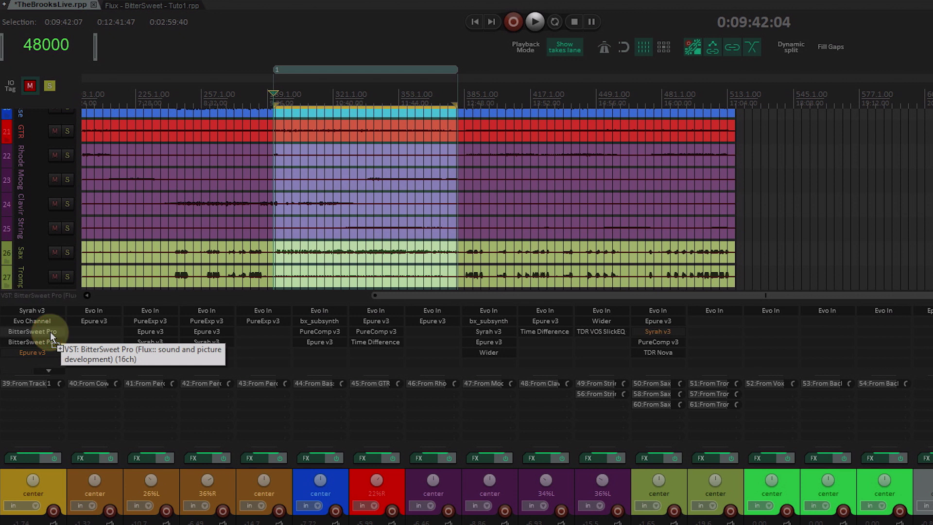
pyautogui.click(49, 332)
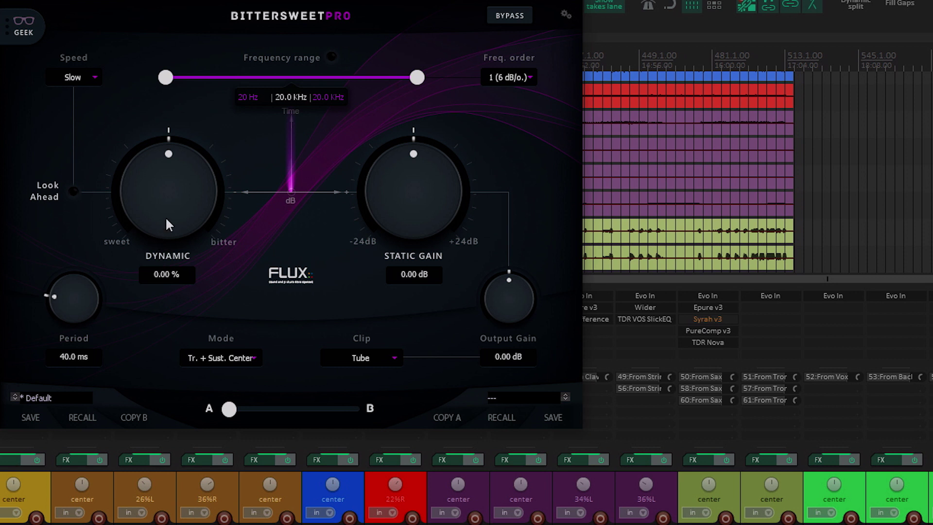
pyautogui.click(221, 358)
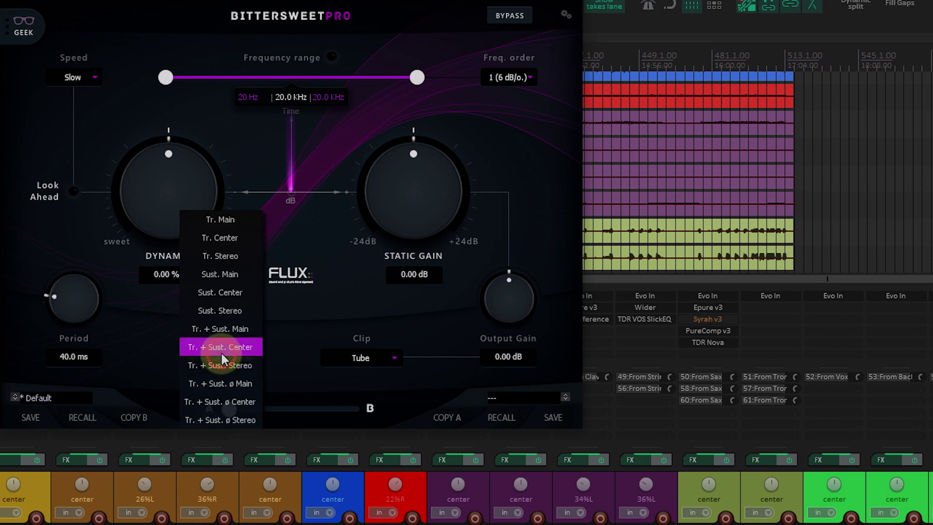
pyautogui.click(229, 219)
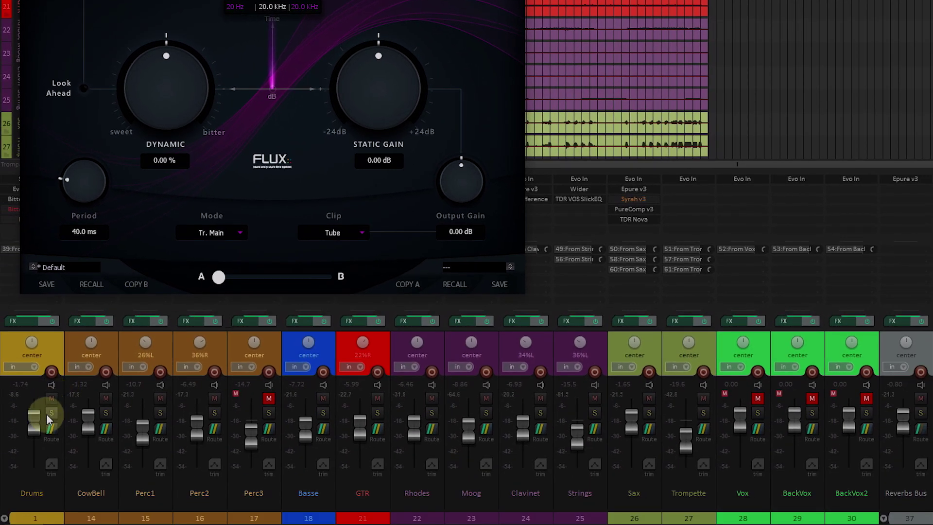
# Solo the Drums track and audition Dynamic towards bitter and down to about -60 %, resetting it to 0.00 %
pyautogui.click(52, 412)
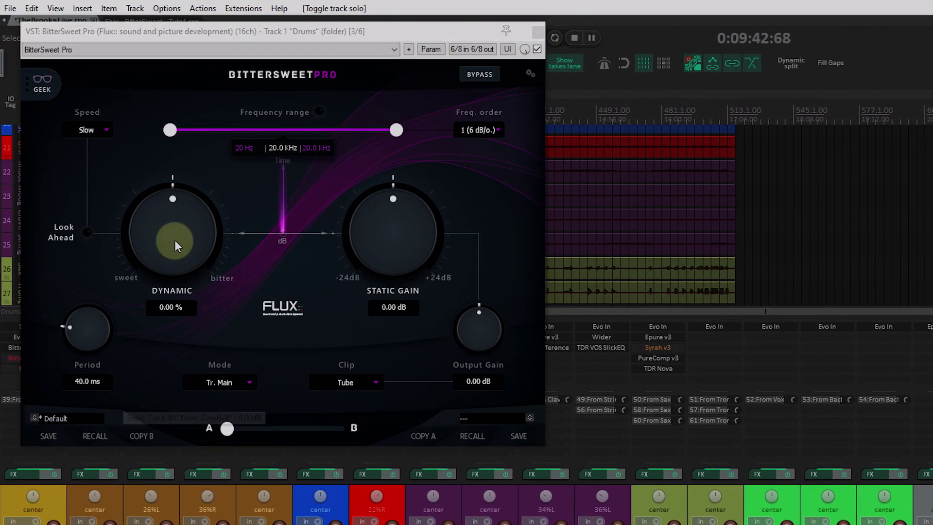
pyautogui.moveTo(168, 96); pyautogui.dragTo(177, 77)
pyautogui.moveTo(183, 220); pyautogui.dragTo(144, 394)
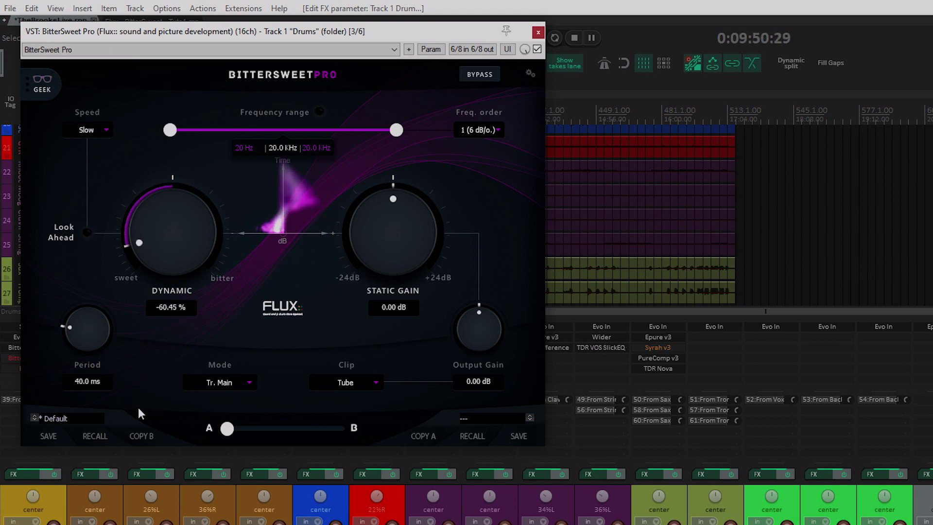
pyautogui.doubleClick(186, 225)
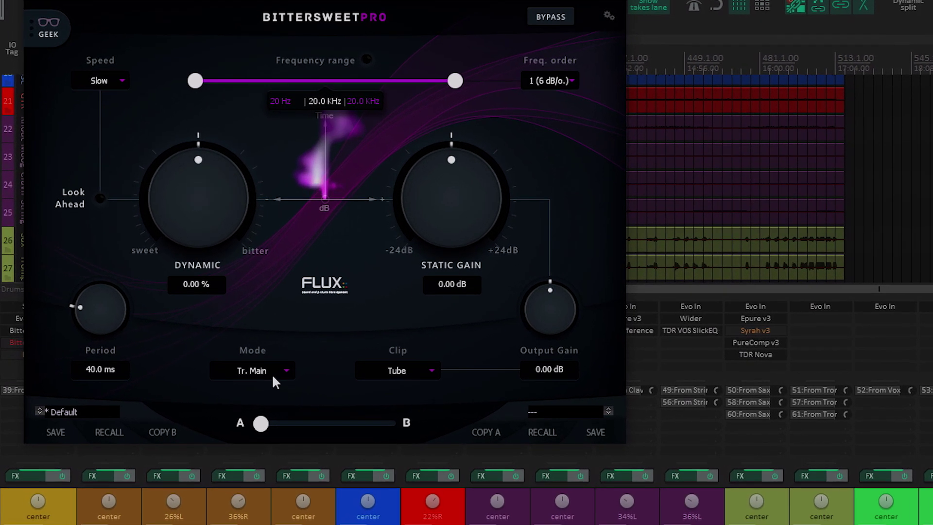
# Set the mode to Sust. Main and audition Dynamic towards bitter and down to about -67 %, resetting it to 0.00 %
pyautogui.click(272, 375)
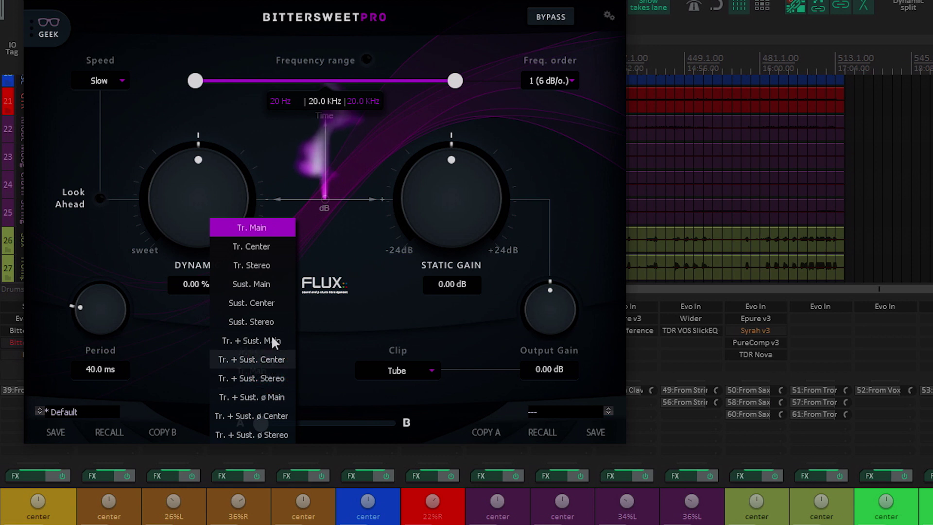
pyautogui.click(264, 283)
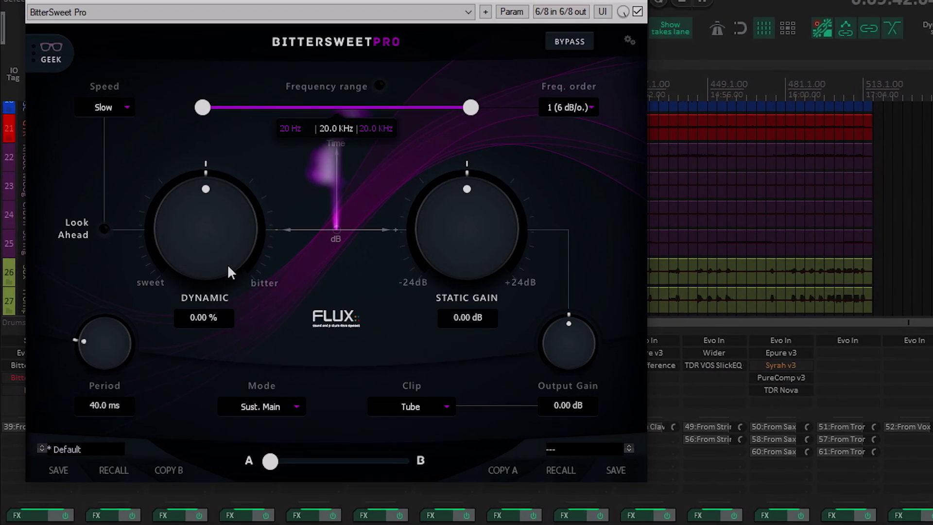
pyautogui.moveTo(219, 234); pyautogui.dragTo(231, 151)
pyautogui.moveTo(240, 183); pyautogui.dragTo(190, 469)
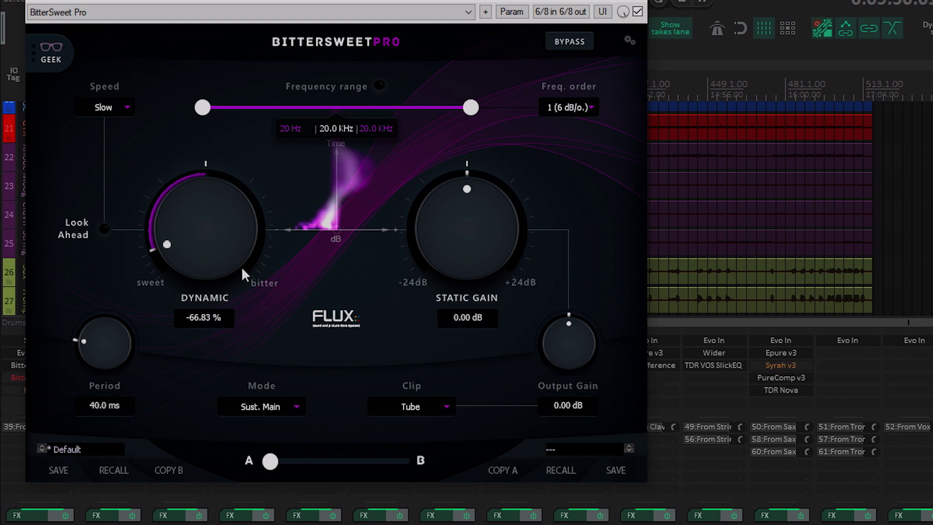
pyautogui.doubleClick(217, 241)
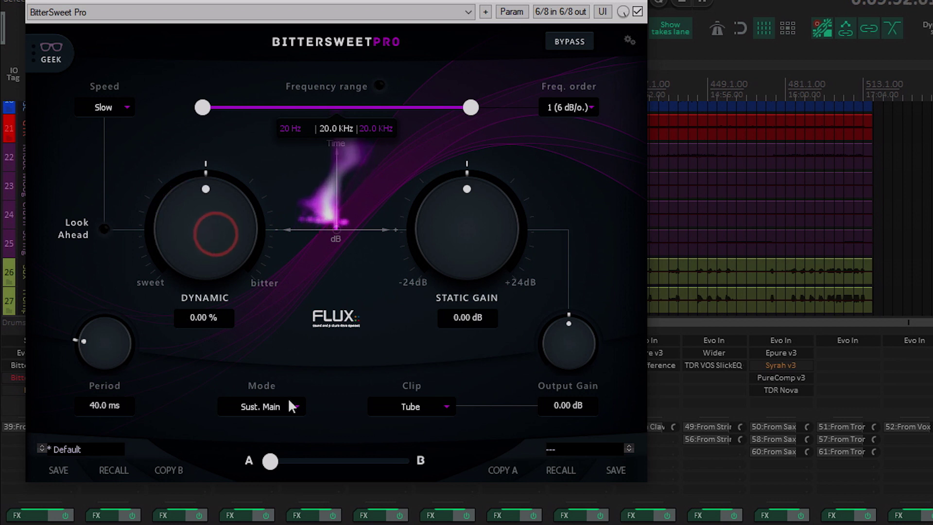
# Set the mode to Tr. + Sust. Main and audition Dynamic down to about -75 %, resetting it to 0.00 %
pyautogui.click(275, 406)
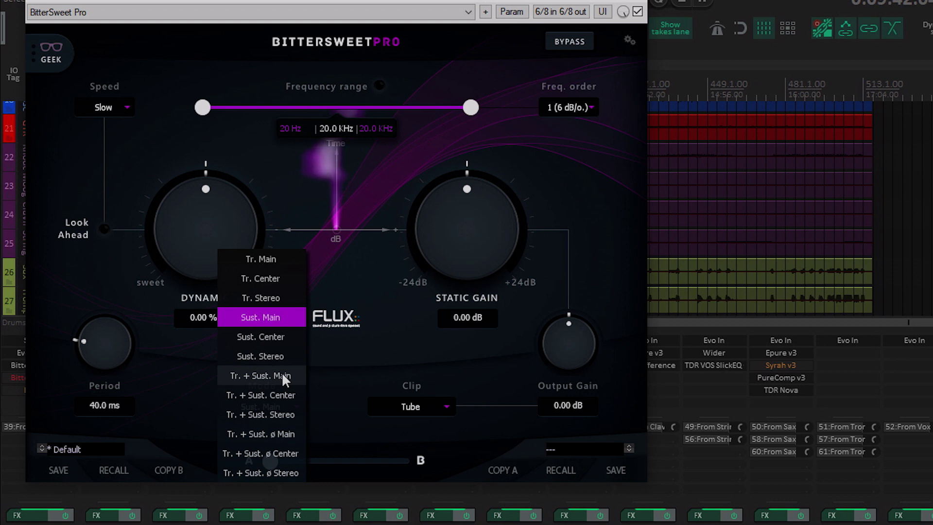
pyautogui.click(281, 375)
pyautogui.moveTo(193, 252); pyautogui.dragTo(155, 483)
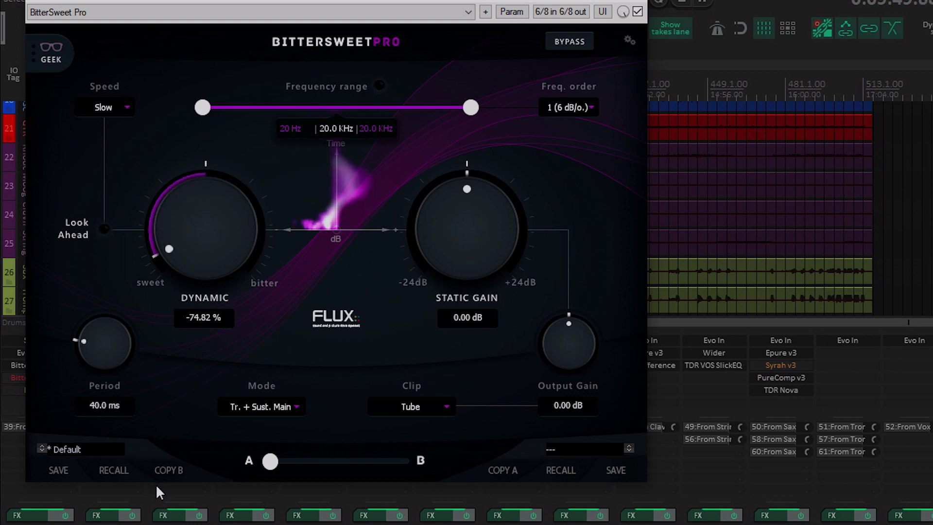
pyautogui.doubleClick(219, 259)
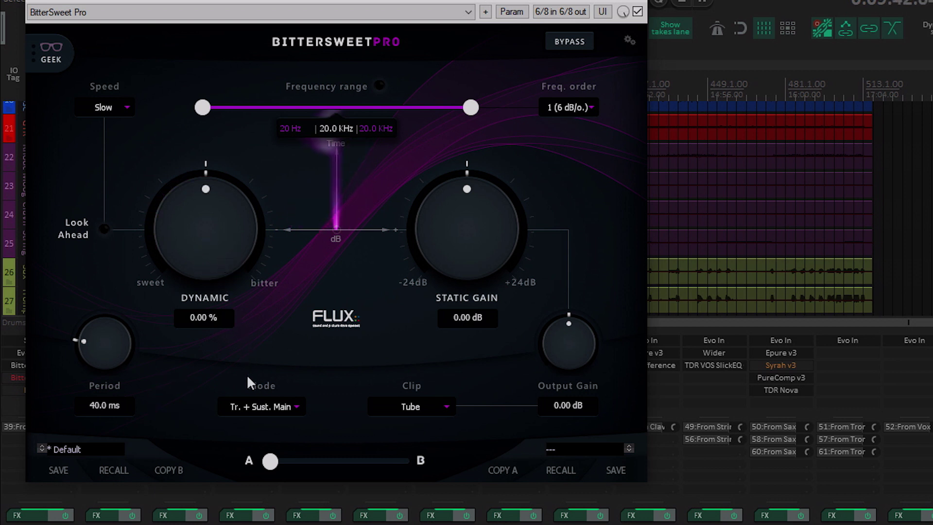
# Set the mode to Tr. + Sust. ø Main and audition small Dynamic changes, resetting Dynamic to 0.00 % each time
pyautogui.click(250, 406)
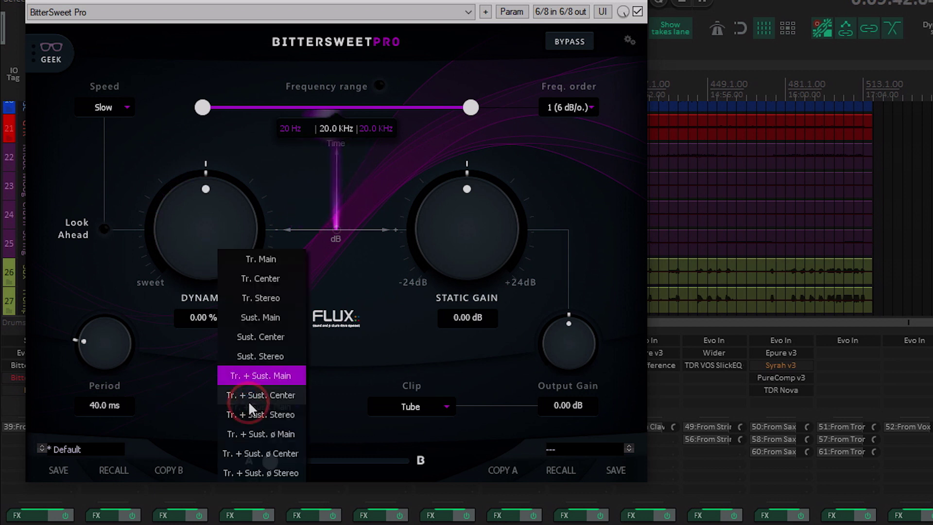
pyautogui.click(251, 430)
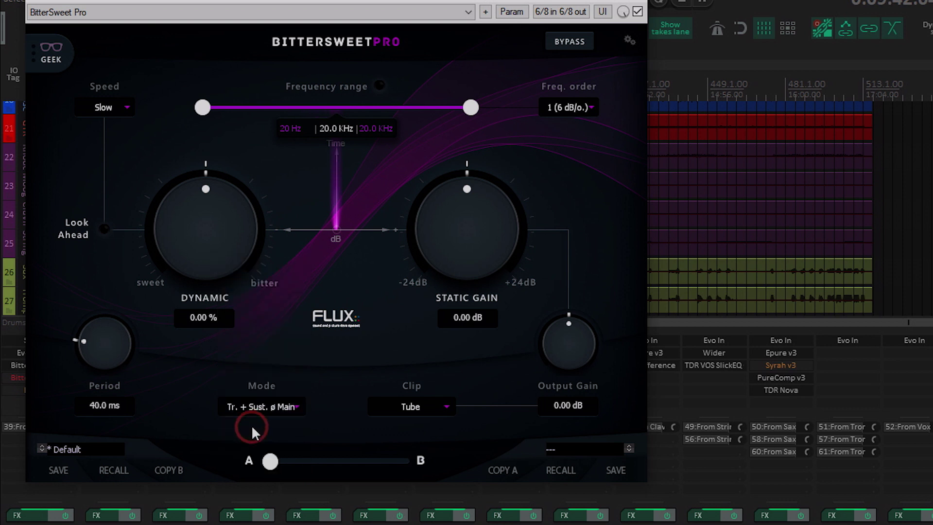
pyautogui.moveTo(219, 255); pyautogui.dragTo(251, 205)
pyautogui.doubleClick(221, 200)
pyautogui.moveTo(228, 230); pyautogui.dragTo(224, 209)
pyautogui.doubleClick(225, 212)
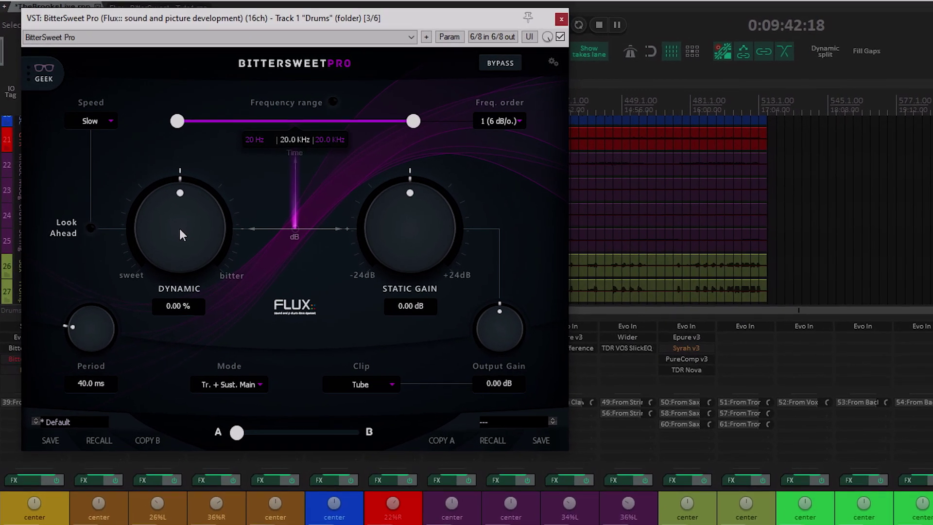
# Raise Dynamic towards bitter to 68.89 % and set the Speed to Fast during drum playback
pyautogui.moveTo(128, 182); pyautogui.dragTo(135, 138)
pyautogui.moveTo(192, 168); pyautogui.dragTo(213, 39)
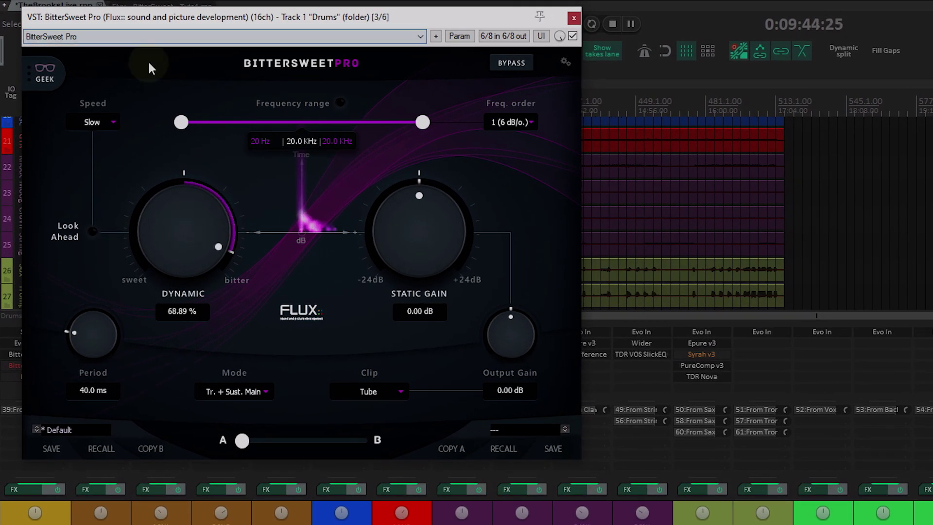
pyautogui.click(97, 109)
pyautogui.click(95, 118)
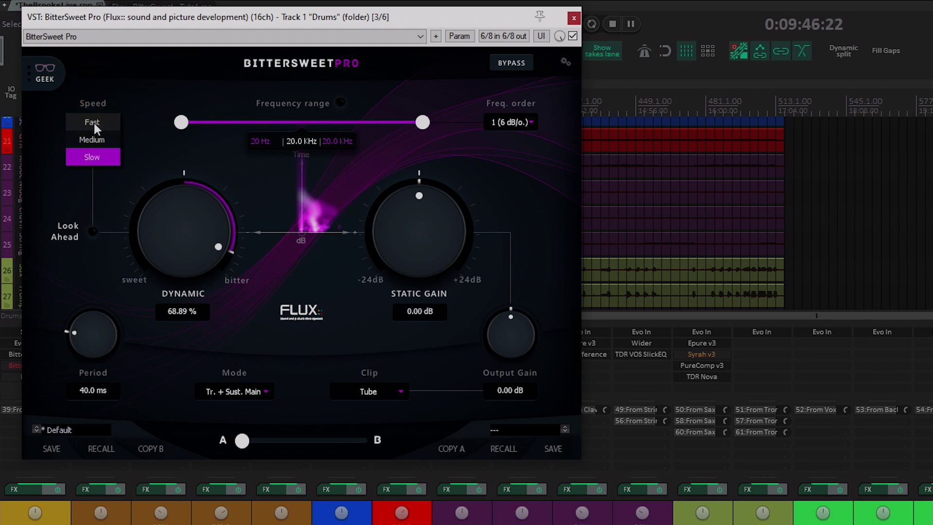
pyautogui.click(94, 124)
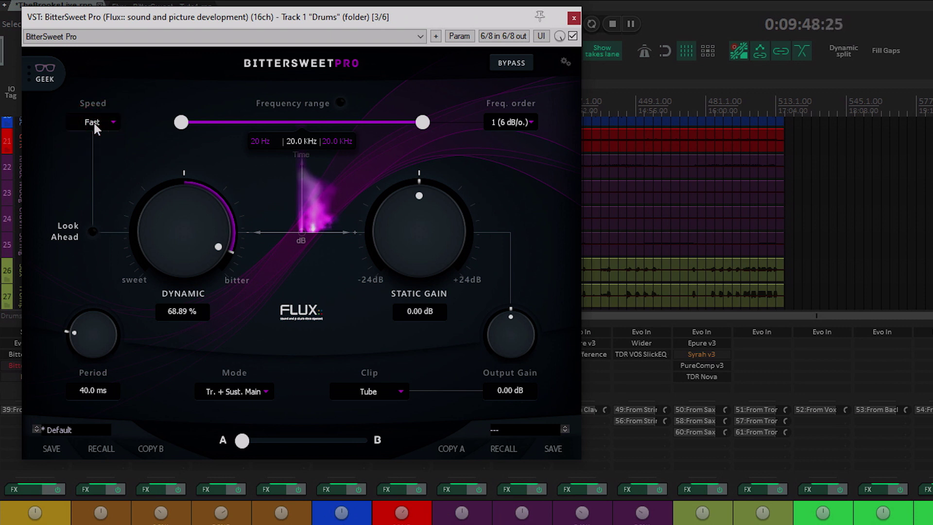
# Set the Speed back to Slow and stop playback
pyautogui.click(94, 124)
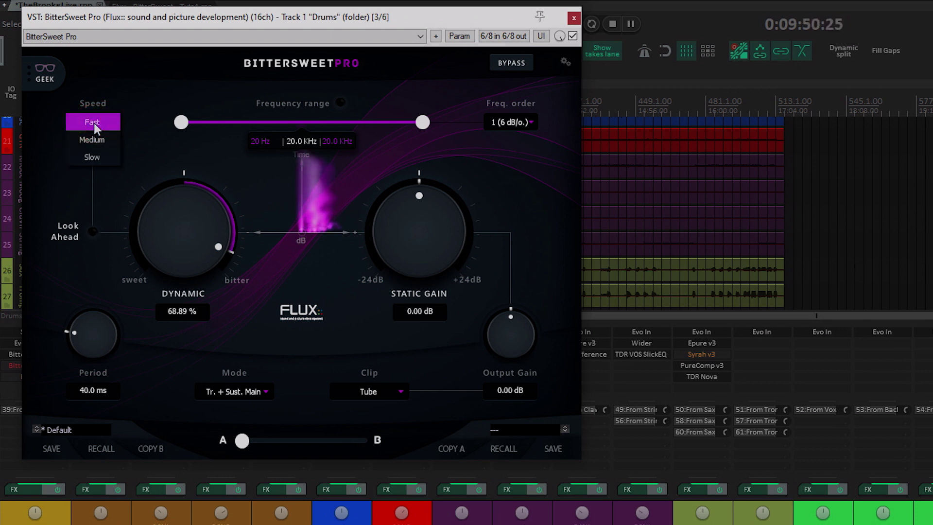
pyautogui.click(93, 157)
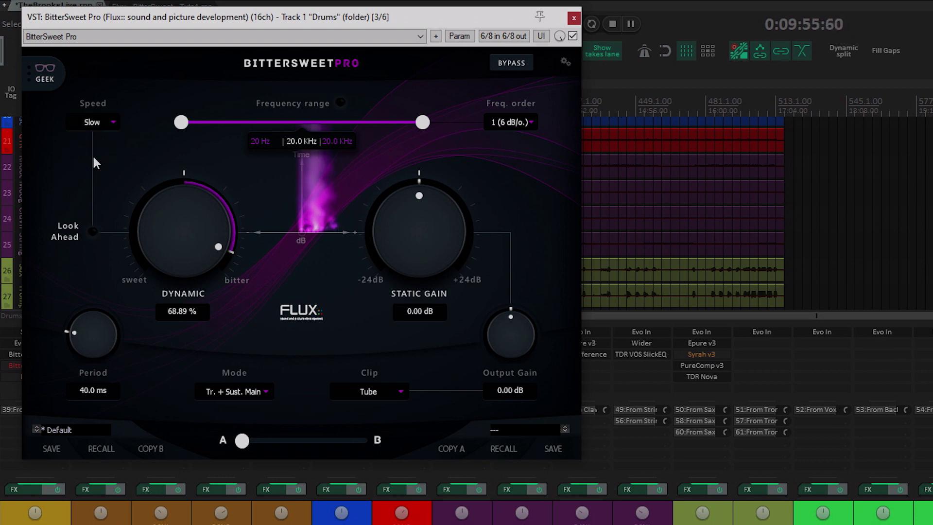
pyautogui.press('space')
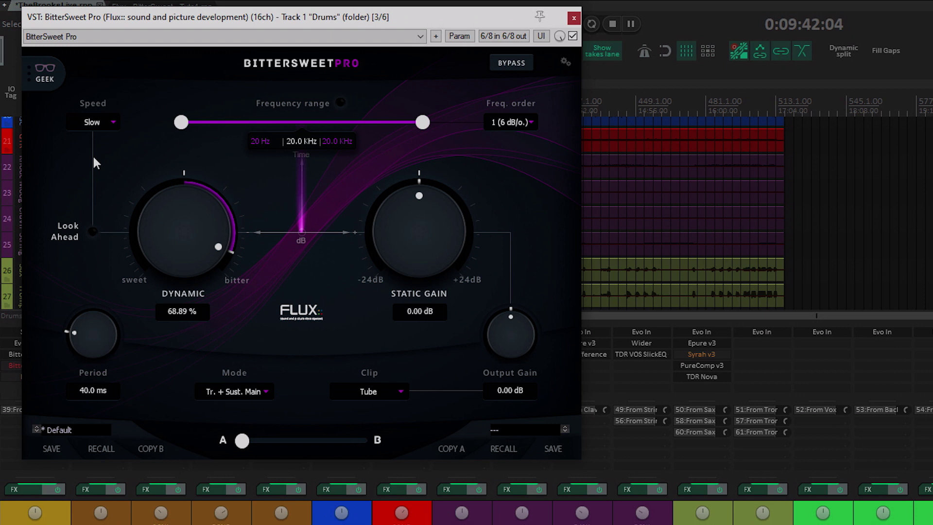
# Turn on Look Ahead and compare drum playback with it on and off, leaving it enabled and stopping playback
pyautogui.click(93, 231)
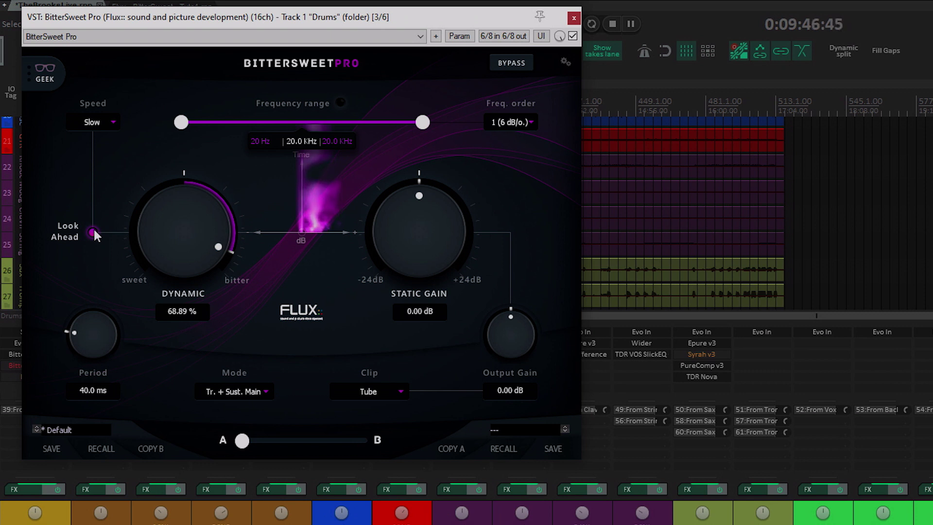
pyautogui.press('space')
pyautogui.click(94, 230)
pyautogui.press('space')
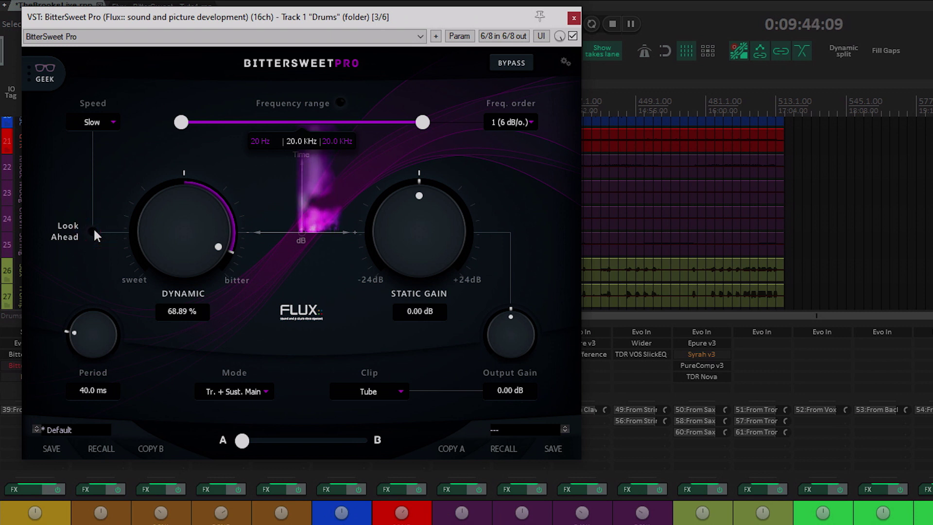
pyautogui.press('space')
pyautogui.click(94, 231)
pyautogui.press('space')
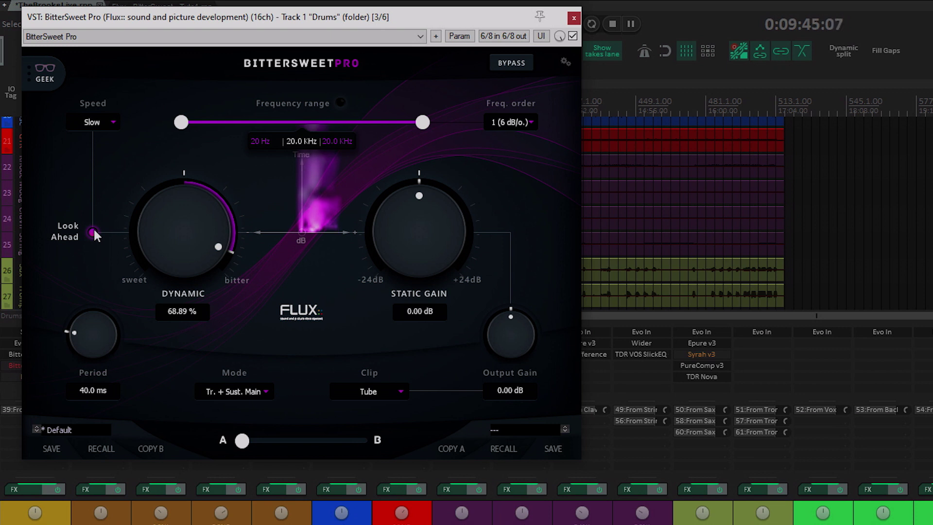
pyautogui.press('space')
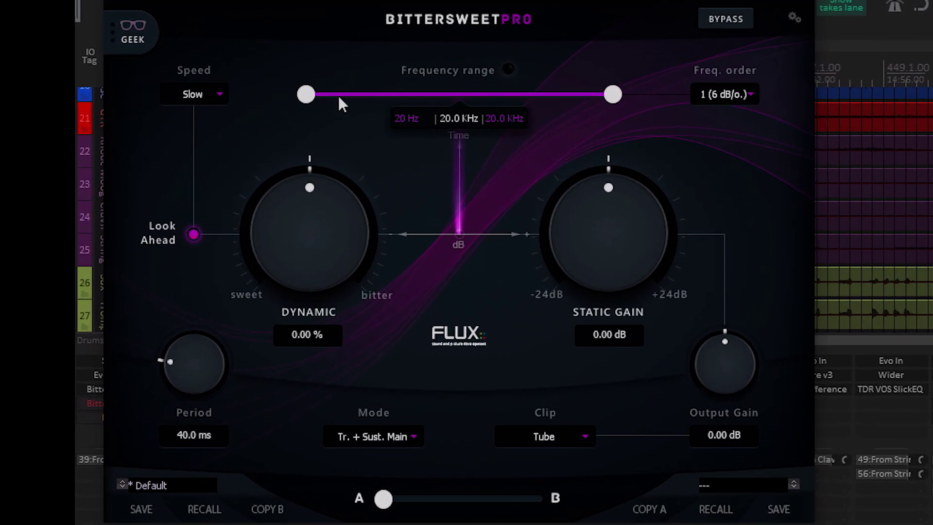
# Narrow the frequency range to 145 Hz at the low end and 2.0 kHz at the high end
pyautogui.moveTo(305, 94); pyautogui.dragTo(394, 95)
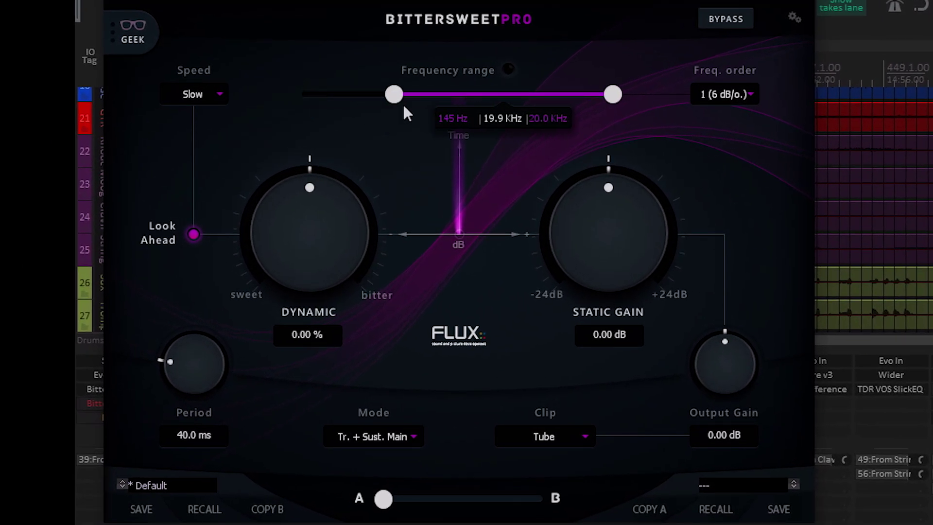
pyautogui.click(612, 94)
pyautogui.moveTo(613, 95); pyautogui.dragTo(510, 94)
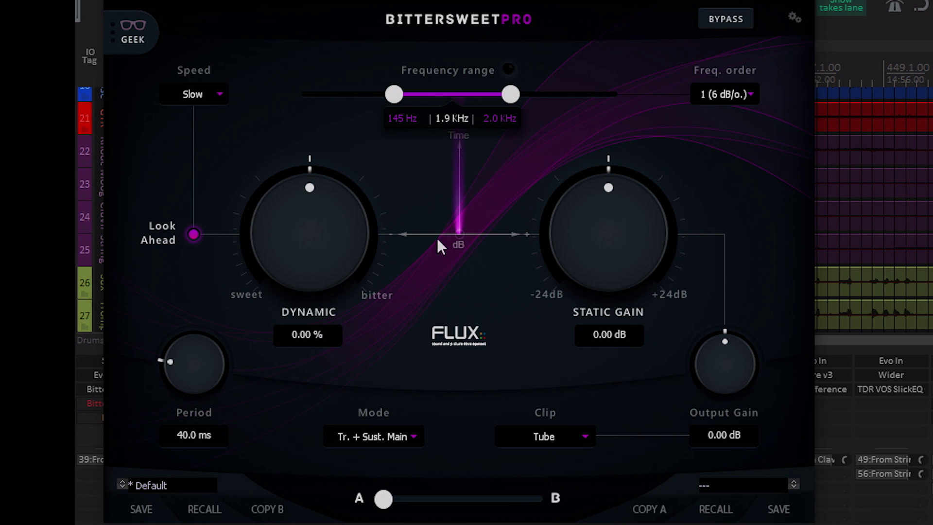
# Raise Dynamic to 92.64 % and shift the whole frequency range to 411 Hz–5.7 kHz while listening
pyautogui.moveTo(306, 260); pyautogui.dragTo(449, 63)
pyautogui.moveTo(437, 103); pyautogui.dragTo(501, 101)
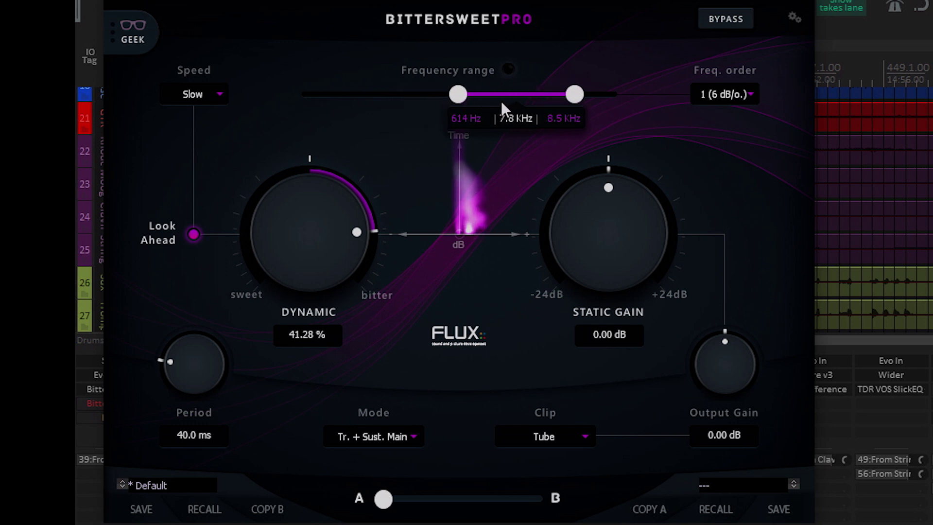
pyautogui.moveTo(359, 250)
pyautogui.mouseDown()
pyautogui.moveTo(371, 160)
pyautogui.moveTo(385, 141)
pyautogui.mouseUp()
pyautogui.moveTo(511, 92)
pyautogui.mouseDown()
pyautogui.moveTo(409, 96)
pyautogui.moveTo(494, 97)
pyautogui.mouseUp()
# Lower the Static Gain to -3.32 dB
pyautogui.click(587, 213)
pyautogui.moveTo(587, 214); pyautogui.dragTo(578, 229)
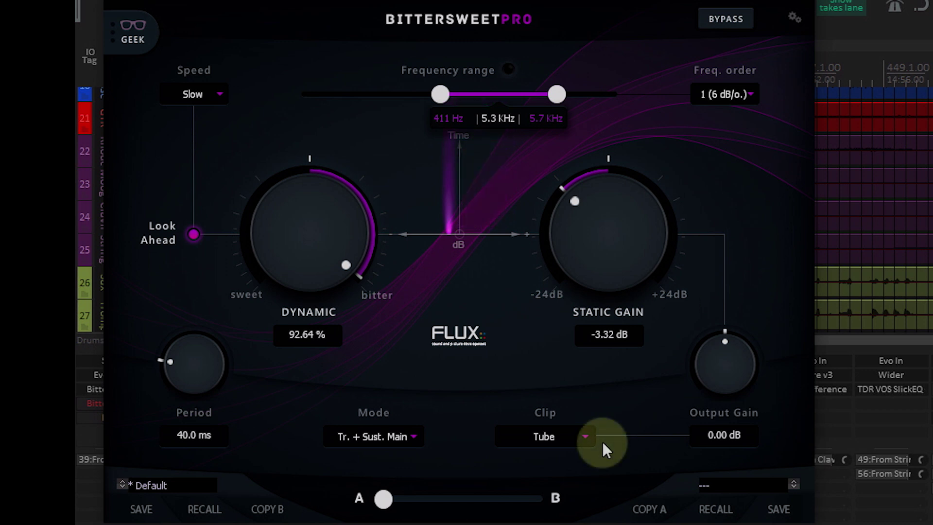
# Switch the clip type to Cubic and return it to Tube
pyautogui.click(588, 441)
pyautogui.click(557, 454)
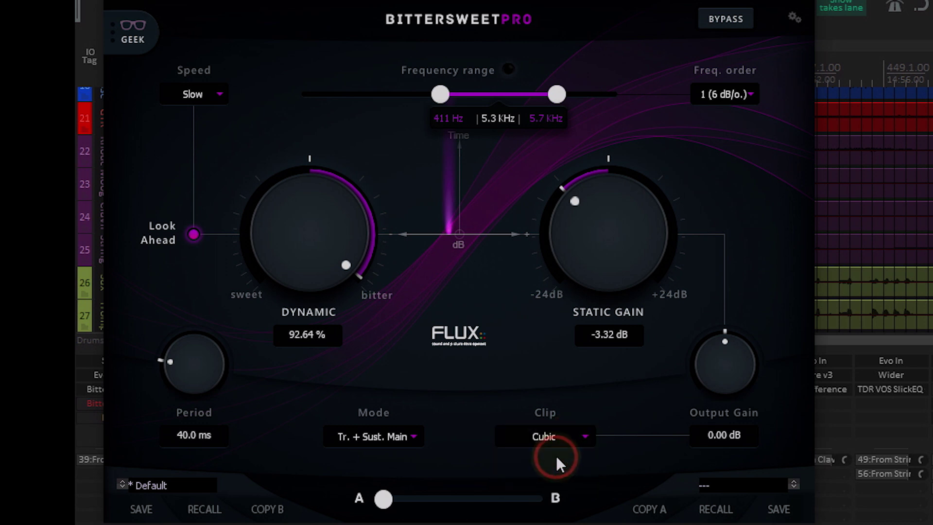
pyautogui.click(557, 440)
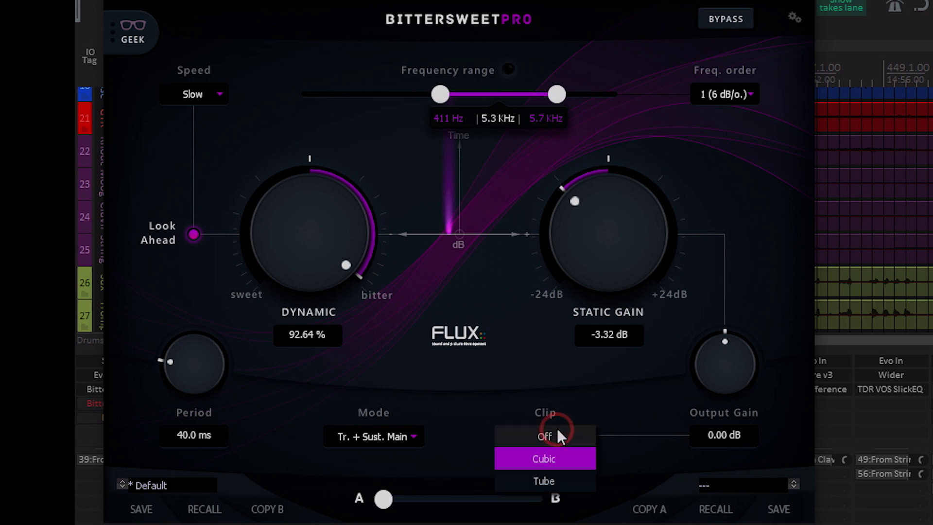
pyautogui.click(536, 479)
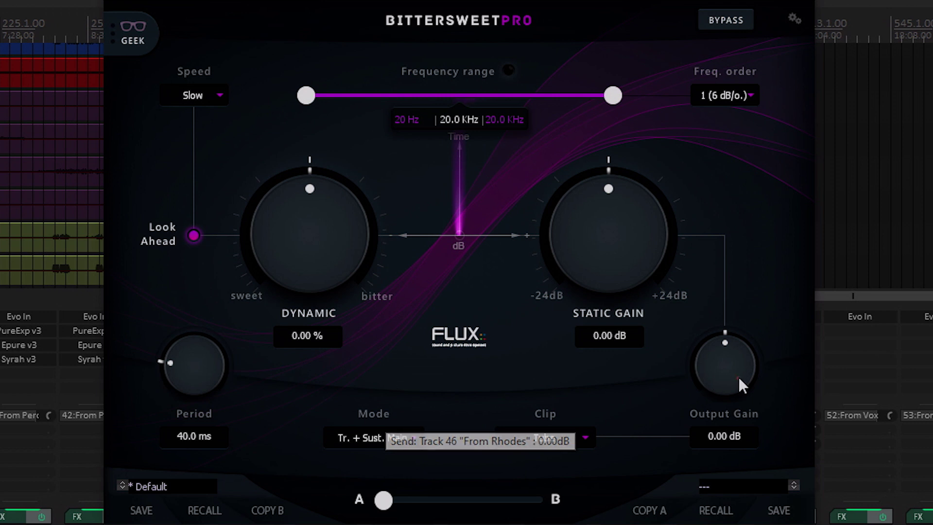
# Raise the Output Gain to 24.00 dB
pyautogui.moveTo(738, 377); pyautogui.dragTo(744, 296)
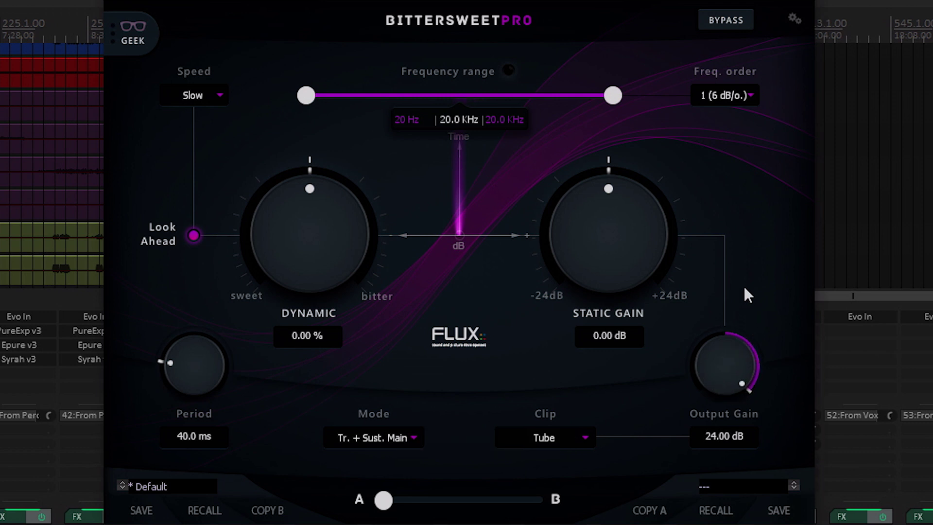
# Compare the clip types by switching from Tube to Cubic, Off and Cubic again, ending back on Tube
pyautogui.click(553, 435)
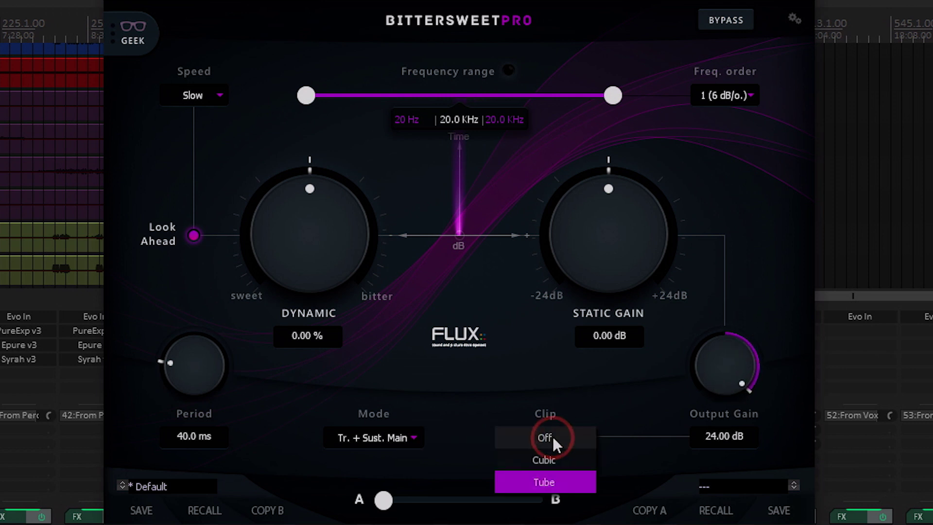
pyautogui.click(542, 467)
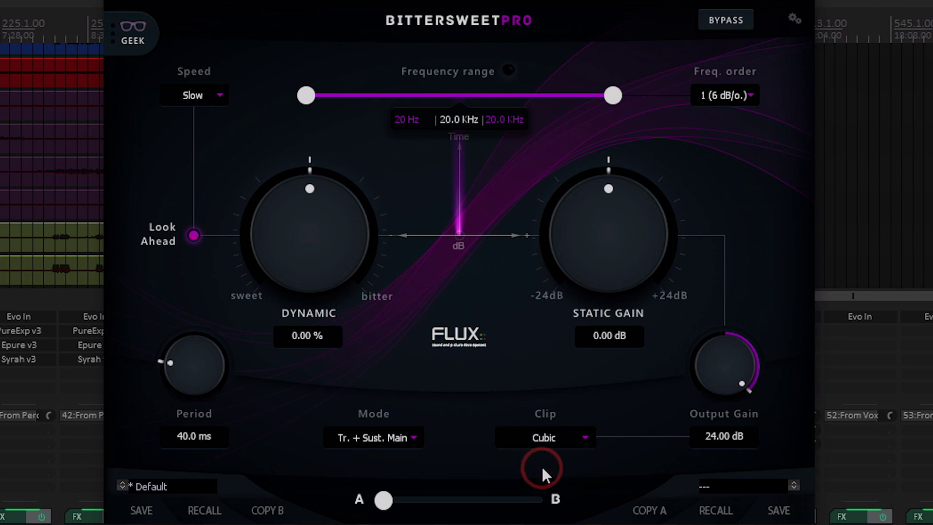
pyautogui.click(551, 441)
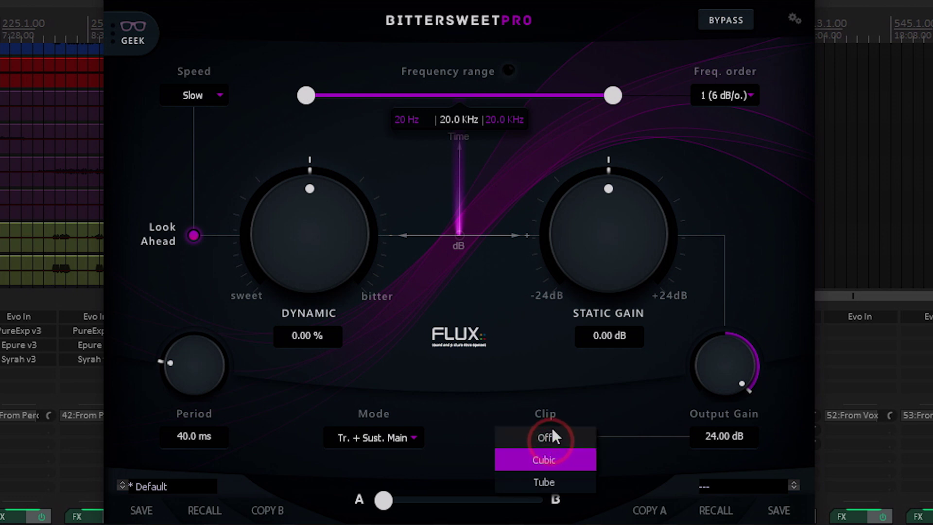
pyautogui.click(552, 427)
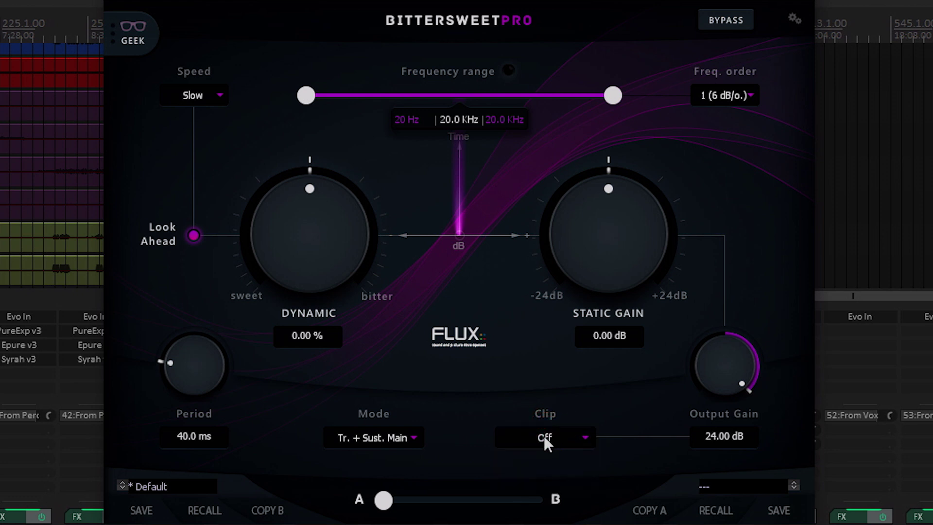
pyautogui.click(543, 435)
pyautogui.click(539, 462)
pyautogui.click(540, 437)
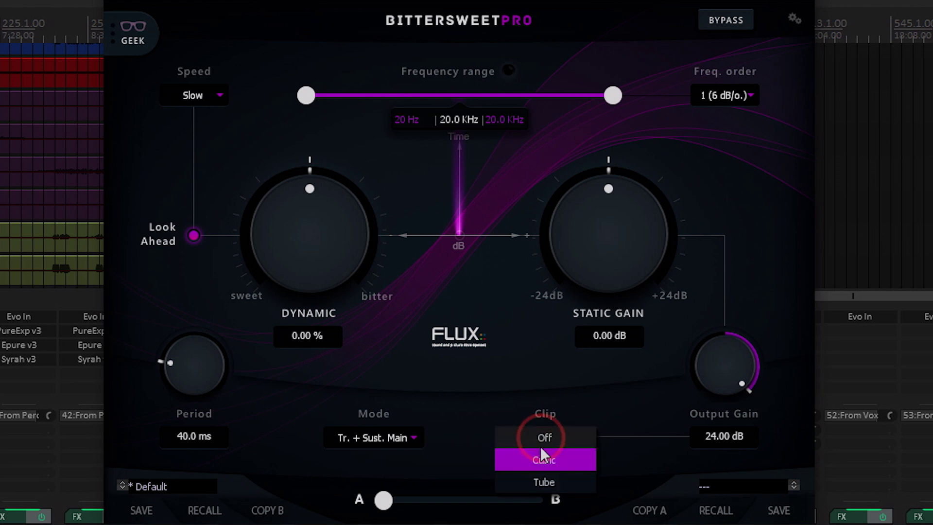
pyautogui.click(534, 482)
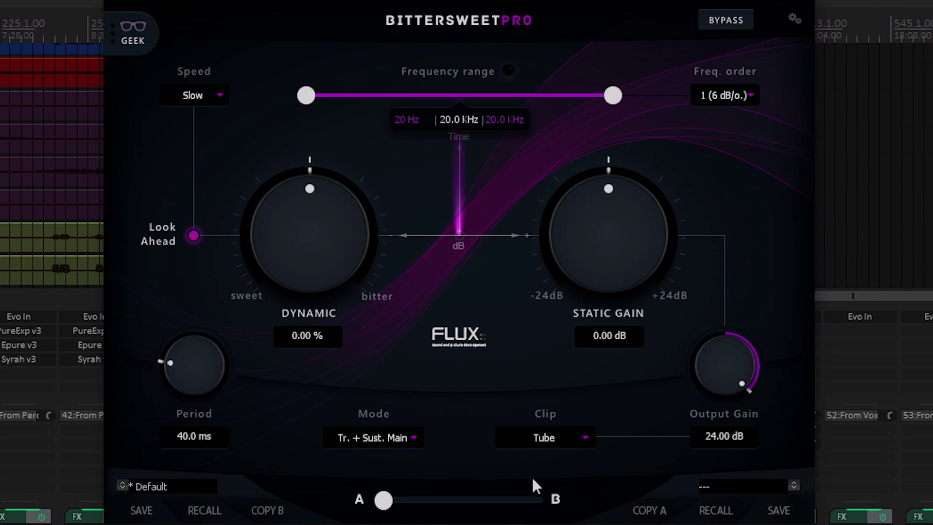